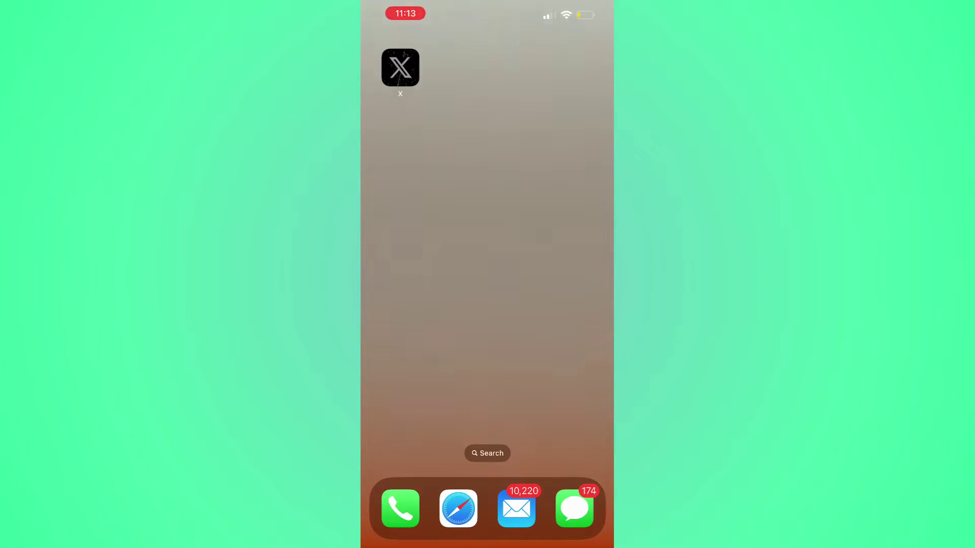
Step: Launch X, expand Settings and Support in the account side menu, and choose Settings and privacy
click(400, 68)
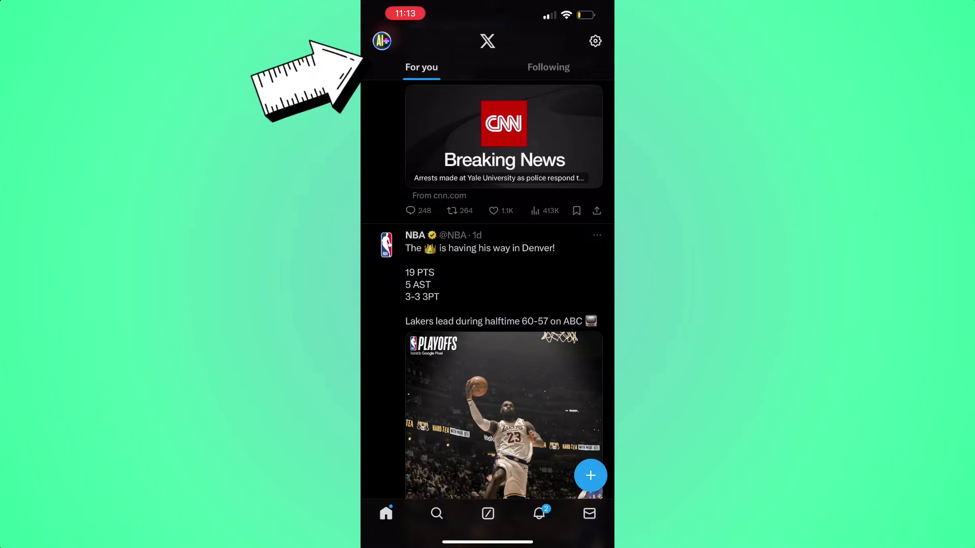
click(382, 41)
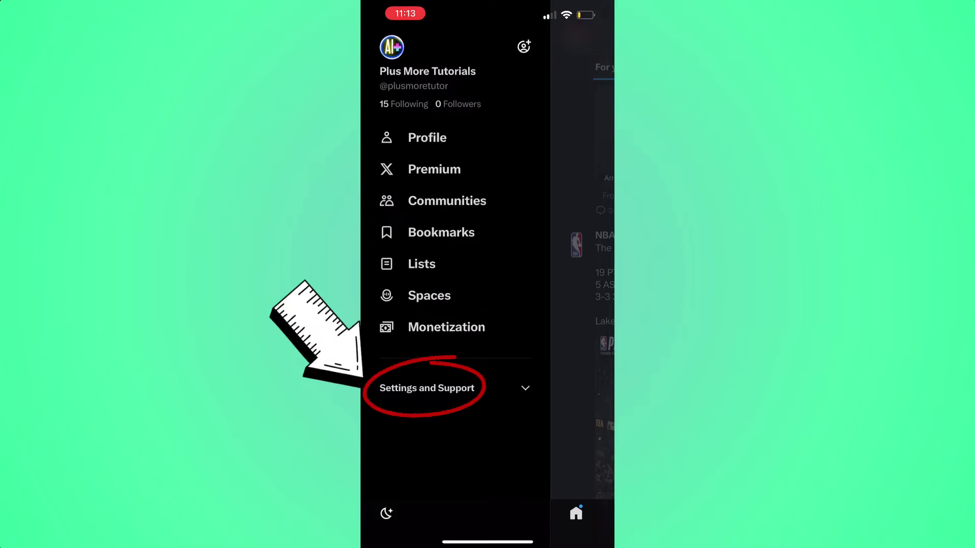
click(426, 387)
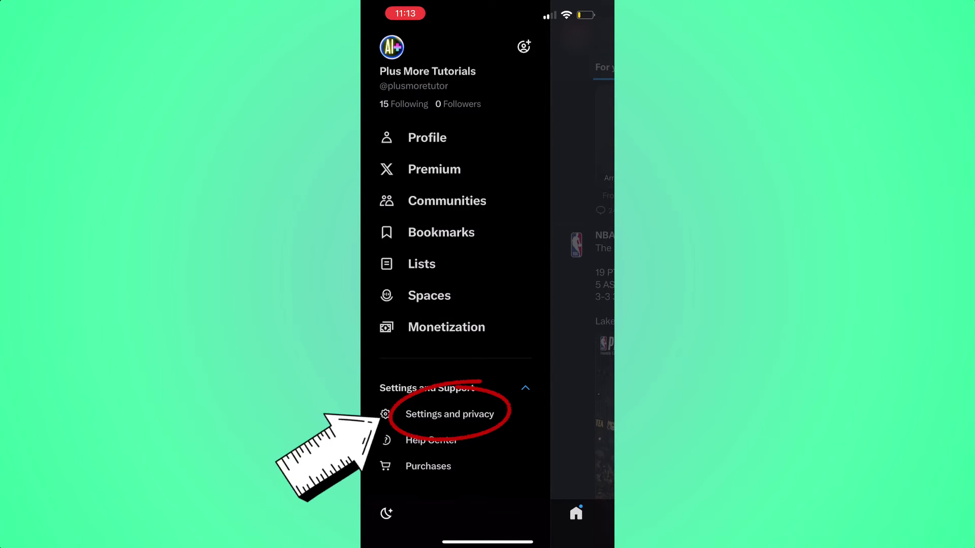
click(449, 413)
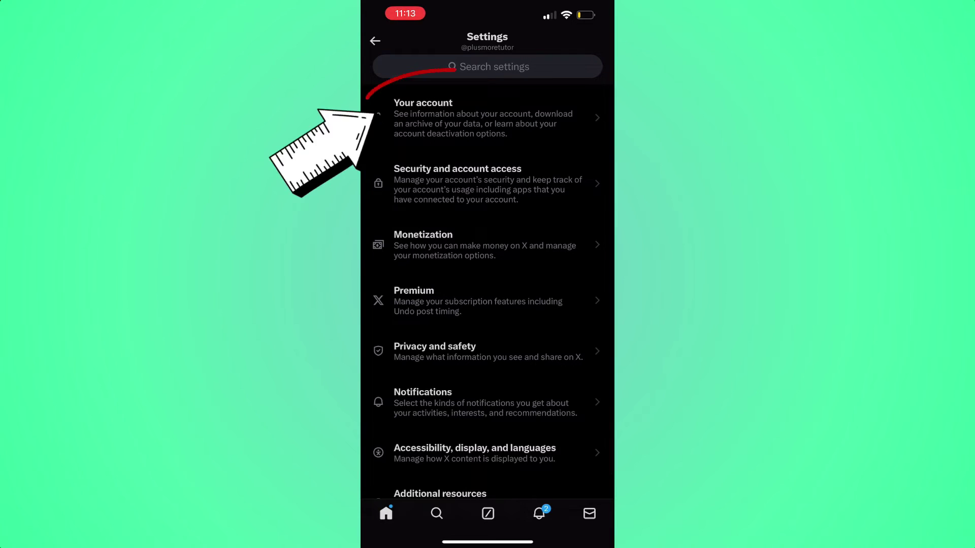
Step: Open the Your account settings section
click(423, 115)
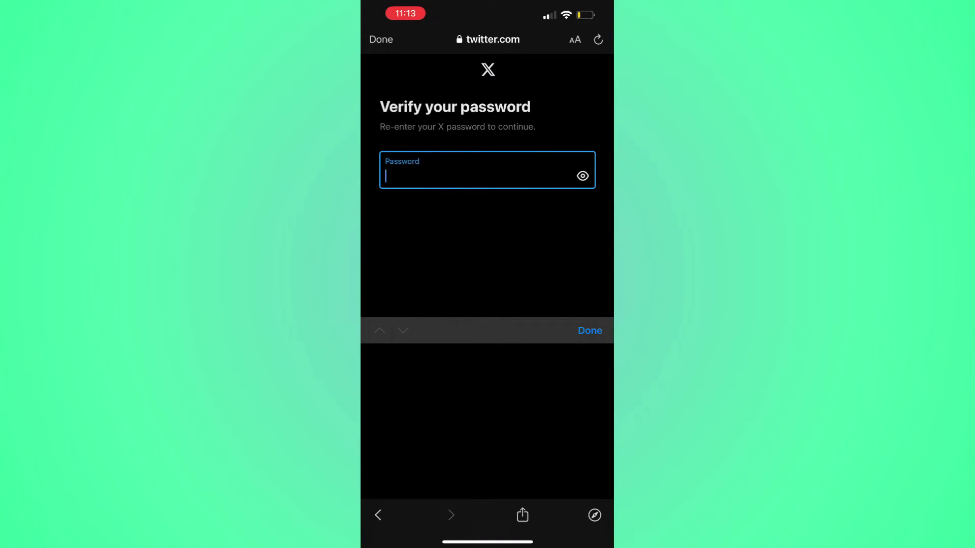
text(aaaaaaa)
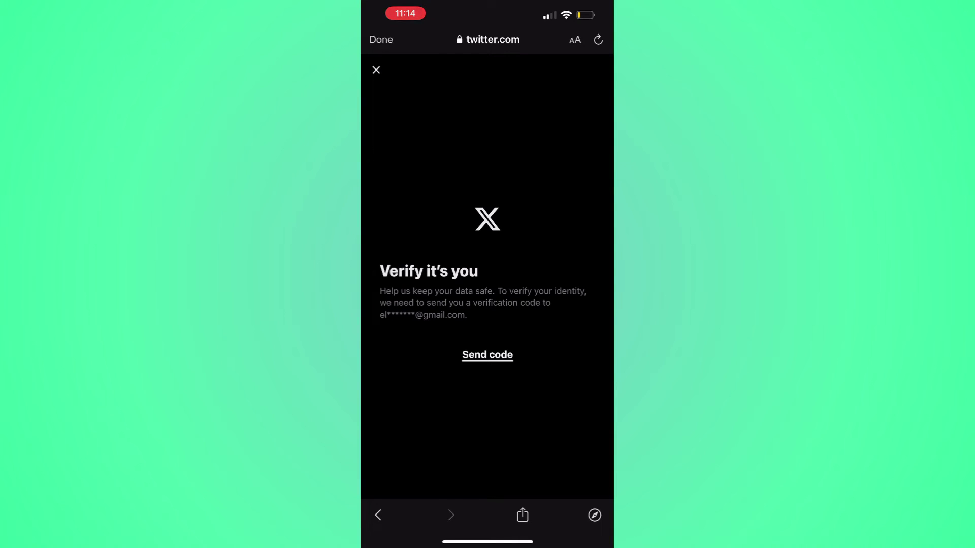
Step: Have X email a verification code and paste it into the verification code field
click(488, 354)
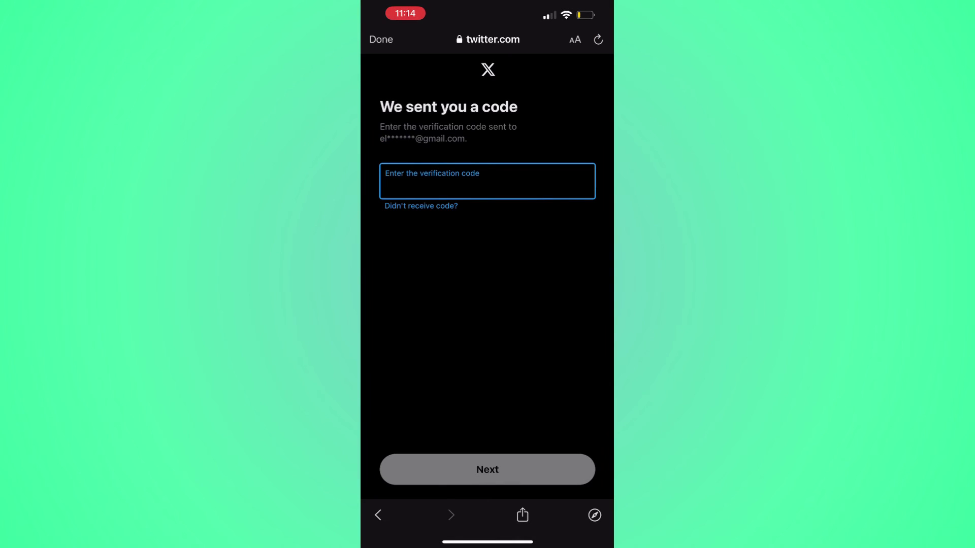
click(487, 180)
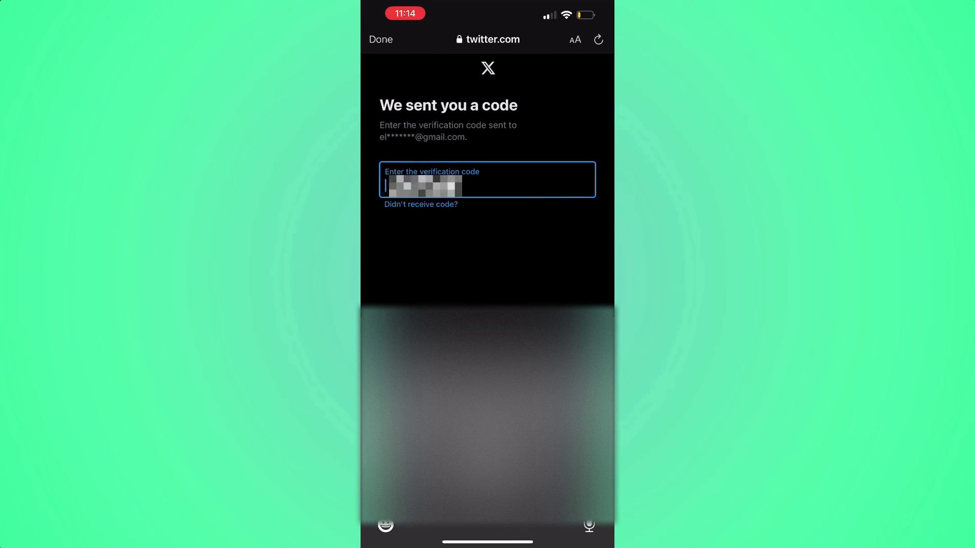
click(427, 181)
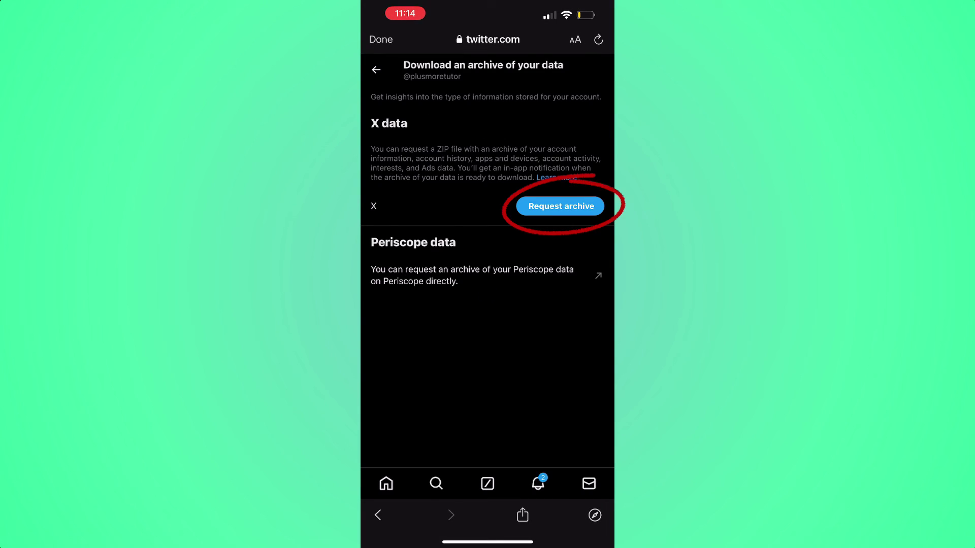
Step: Request the archive on the 'Download an archive of your data' page
click(561, 206)
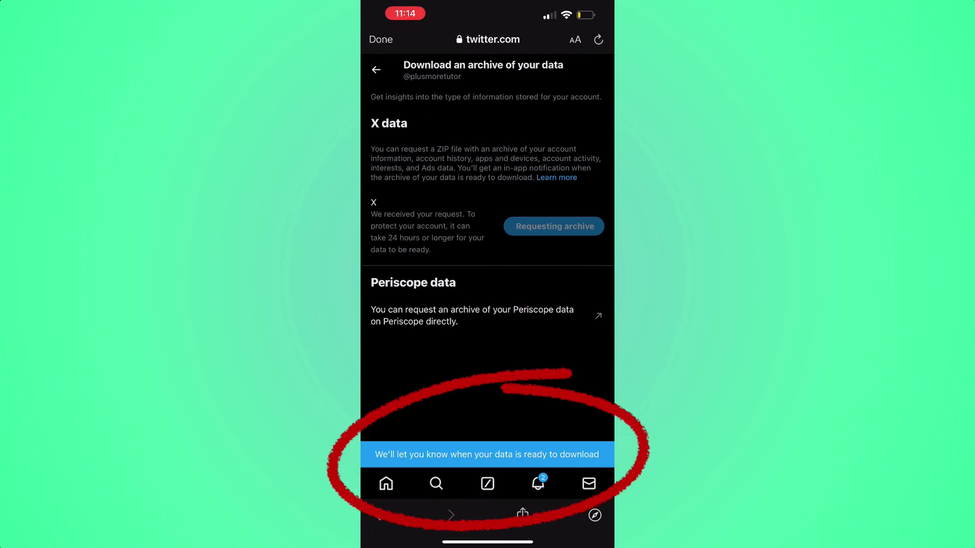